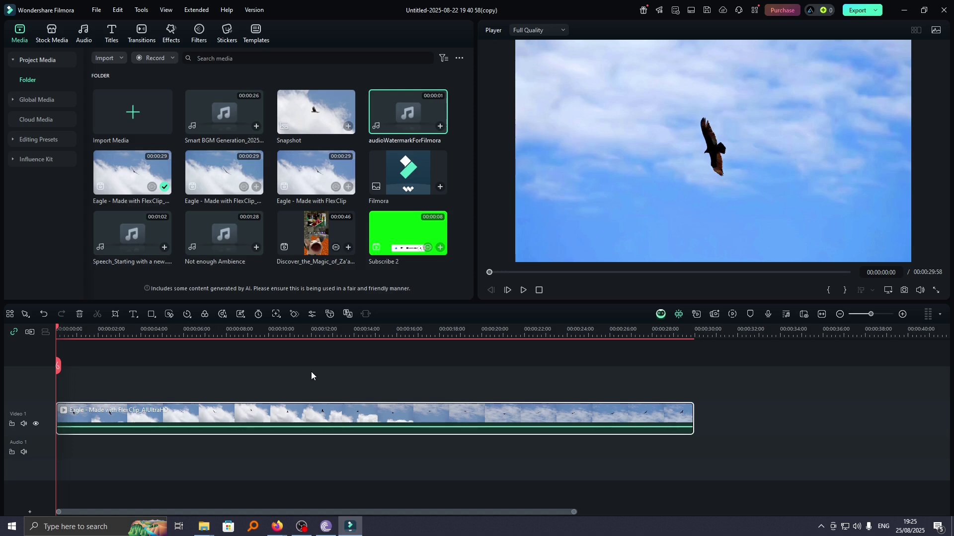
- Play the eagle clip at its original speed and apply the Montage speed ramping preset to it
key("space")
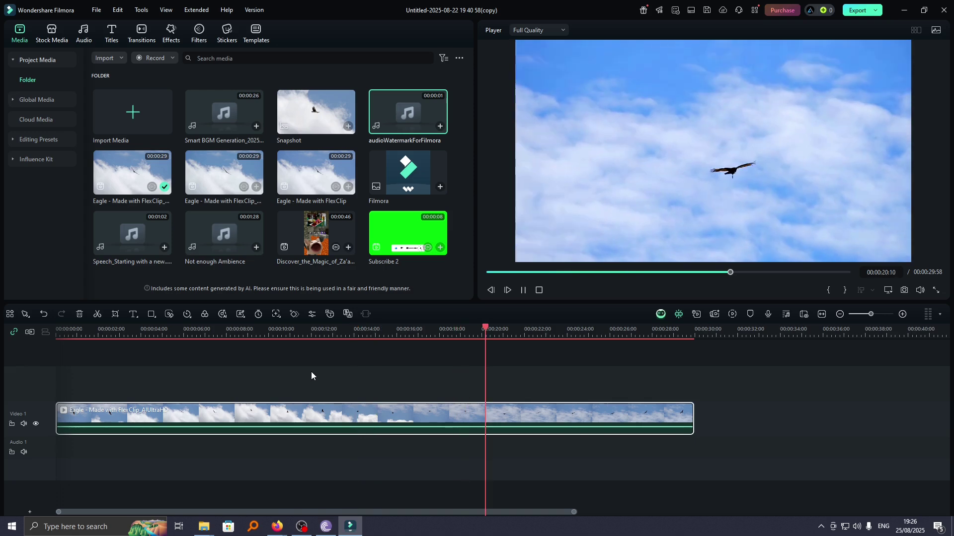
key("space")
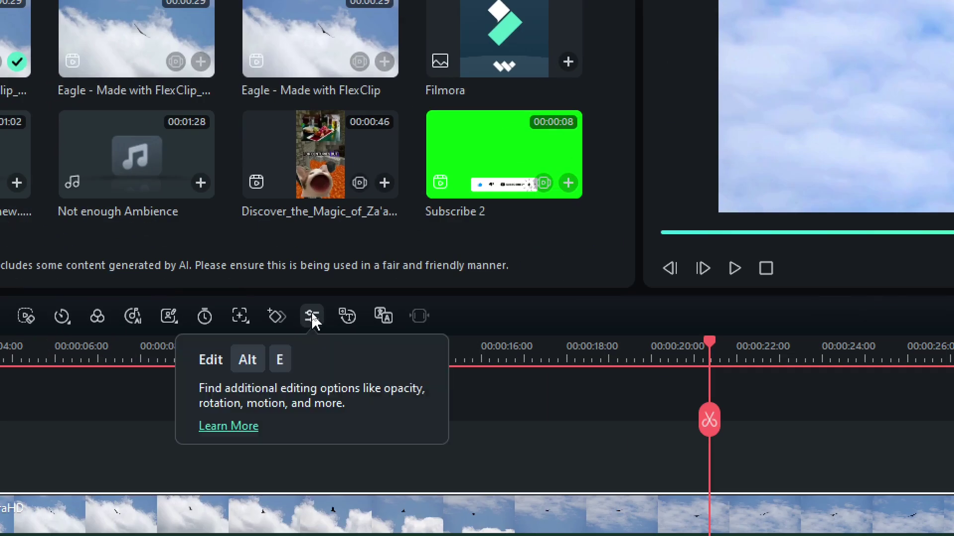
left_click(312, 317)
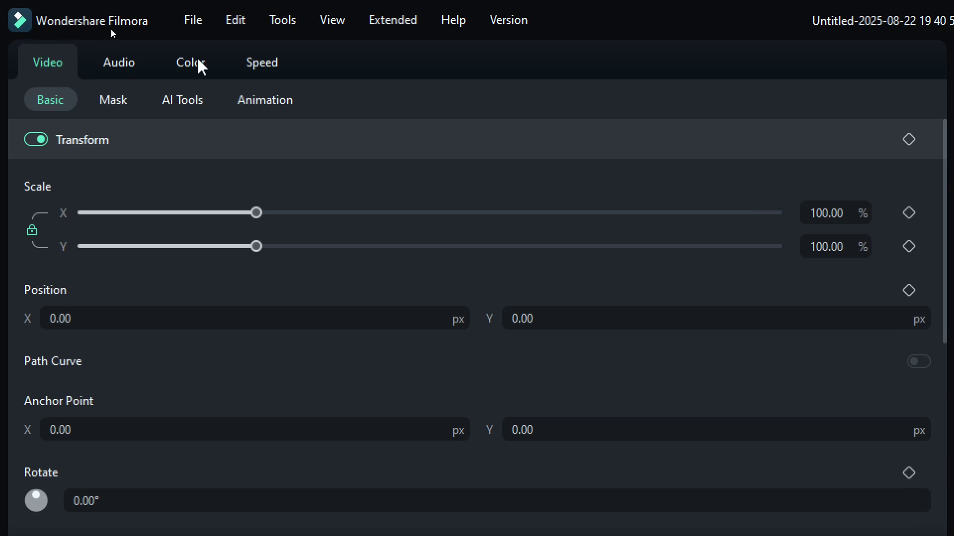
left_click(265, 65)
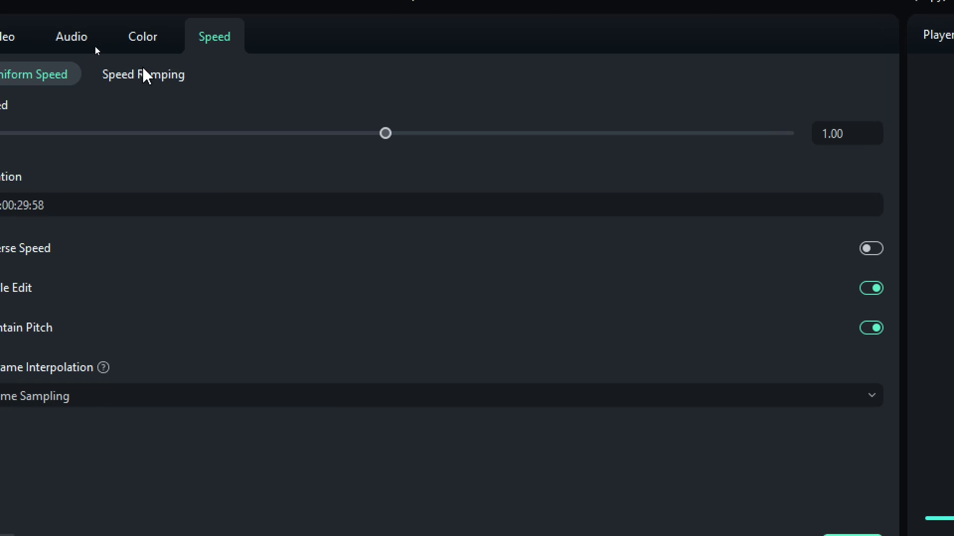
left_click(138, 74)
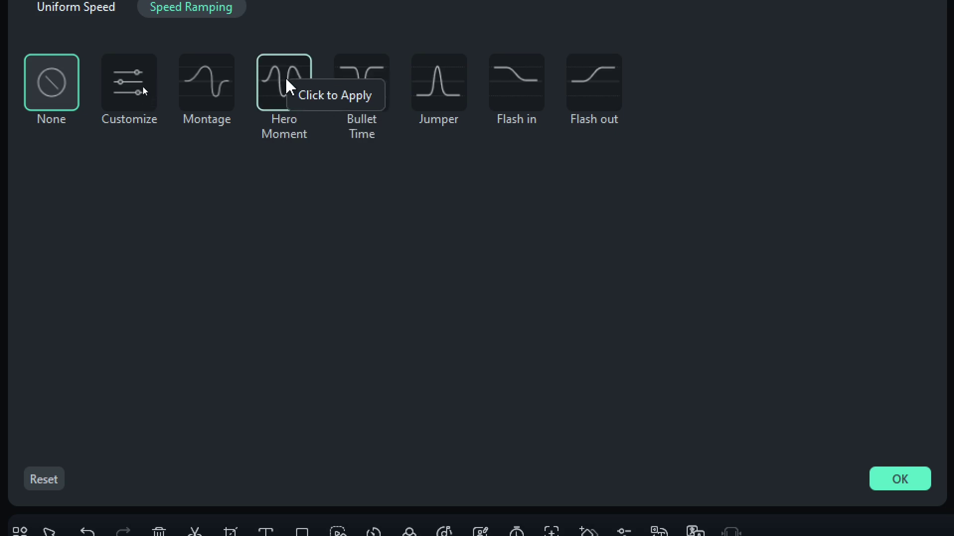
left_click(206, 91)
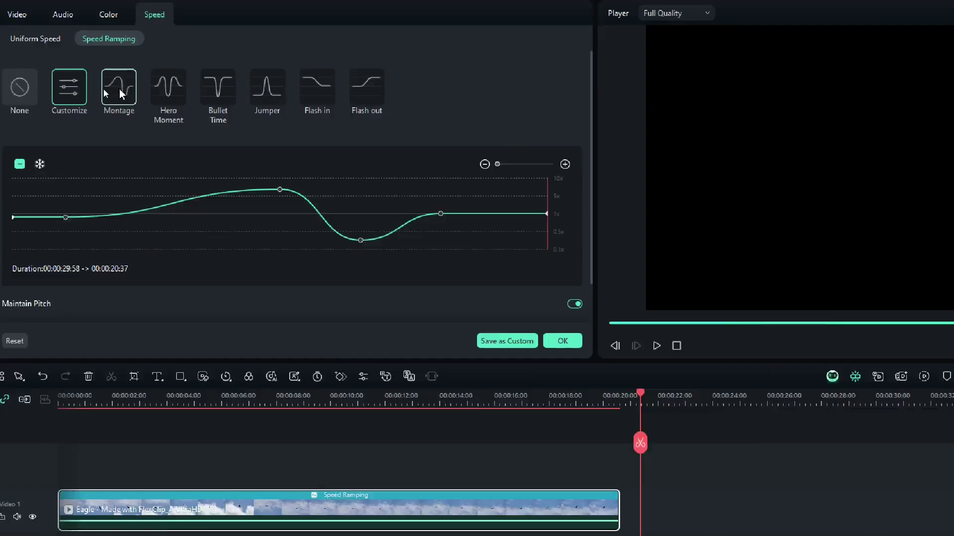
- Play the eagle clip from its start to preview the Montage speed ramp
left_click(440, 242)
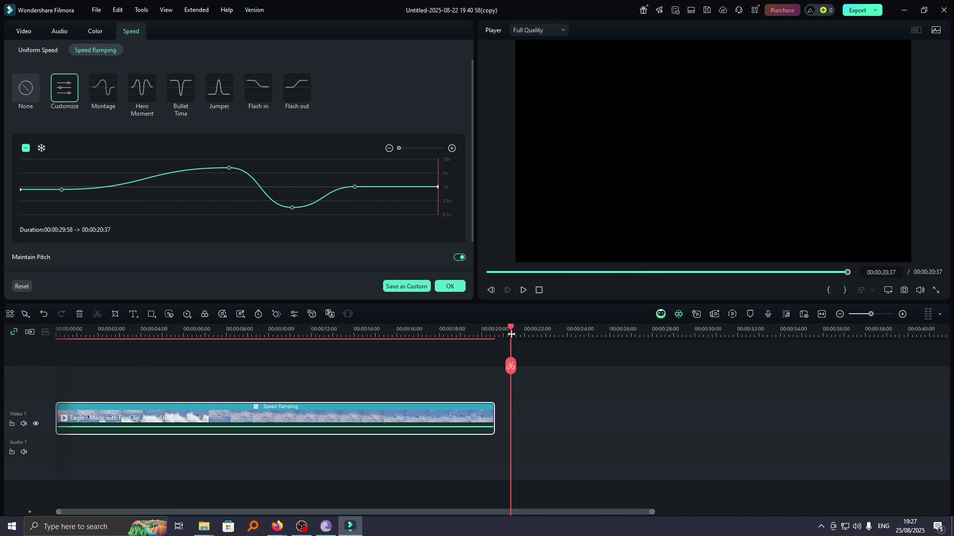
left_click_drag(512, 335, 58, 400)
key("space")
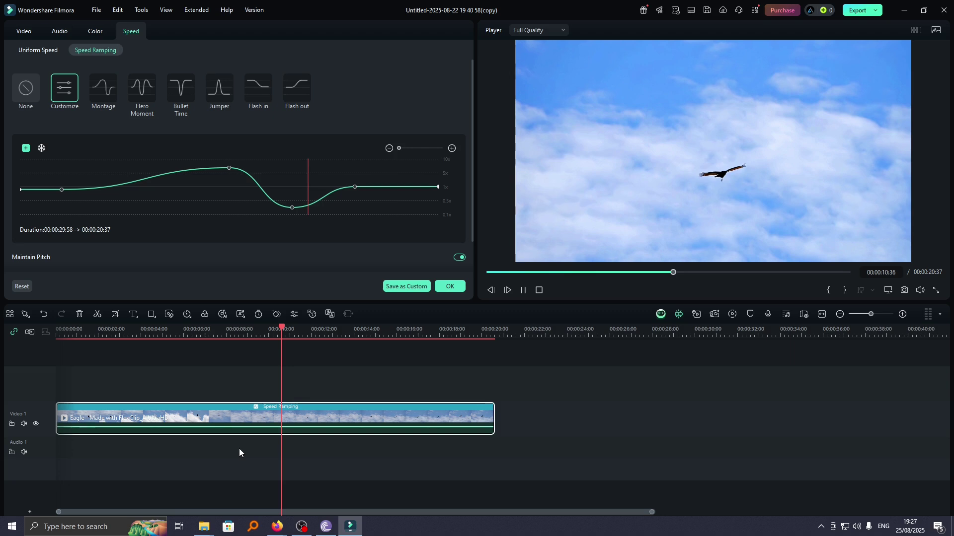
key("space")
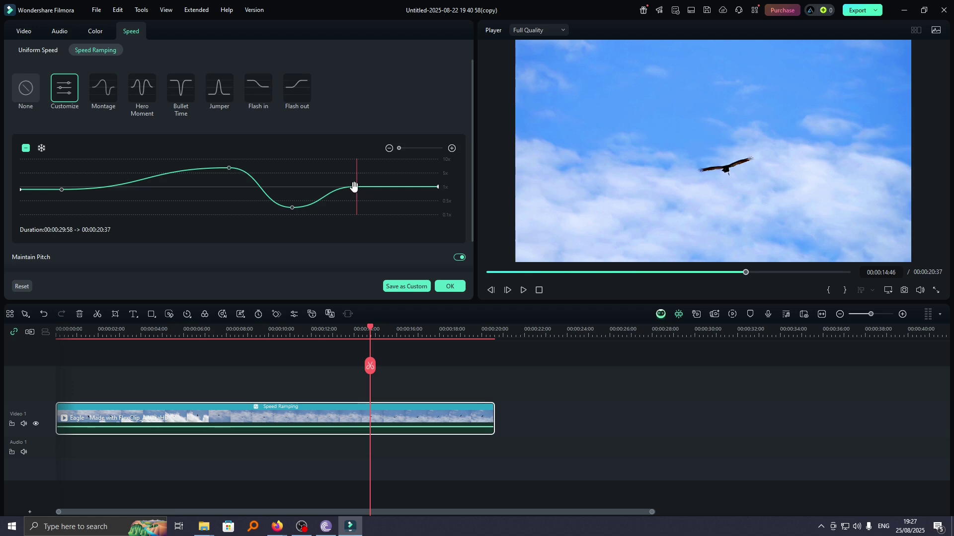
- Raise the fourth control point of the Montage speed curve to 10x and play back that section
left_click_drag(354, 187, 352, 157)
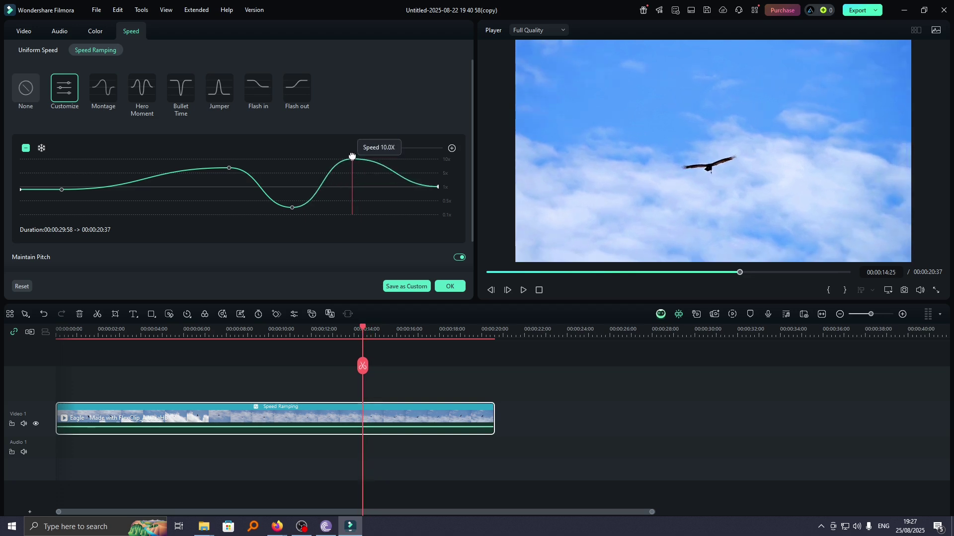
left_click_drag(352, 157, 352, 158)
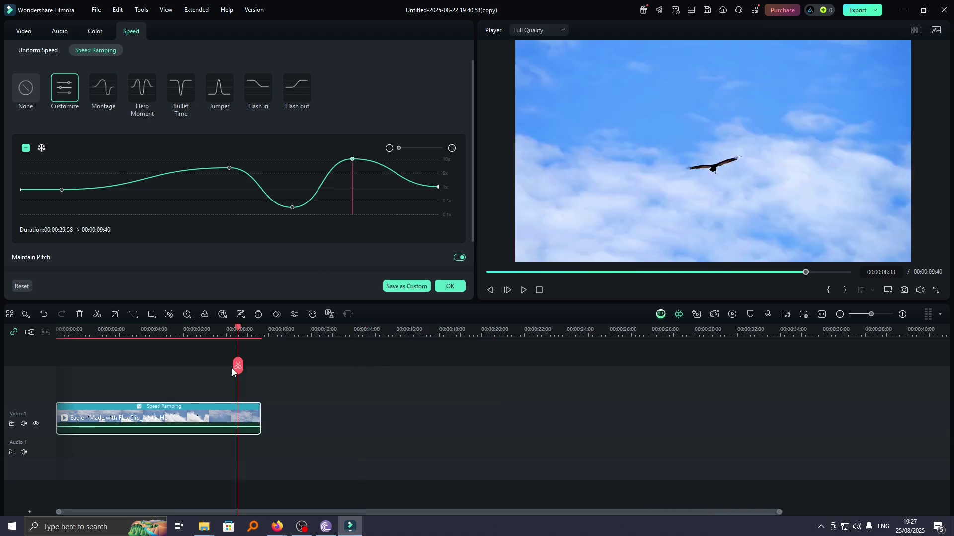
left_click_drag(239, 335, 179, 358)
key("space")
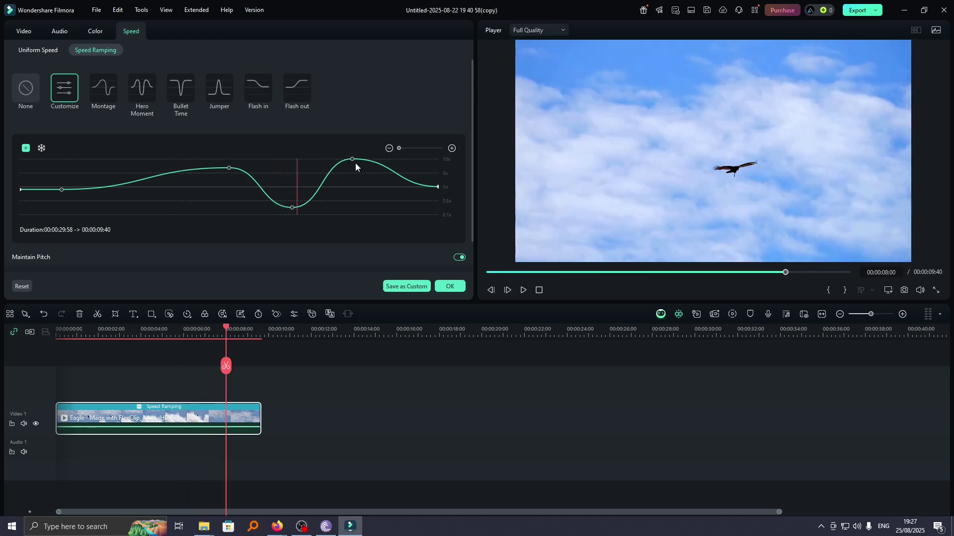
- Lower the fourth control point of the speed curve to between 0.5x and 1x and preview the slower section
left_click_drag(353, 159, 358, 198)
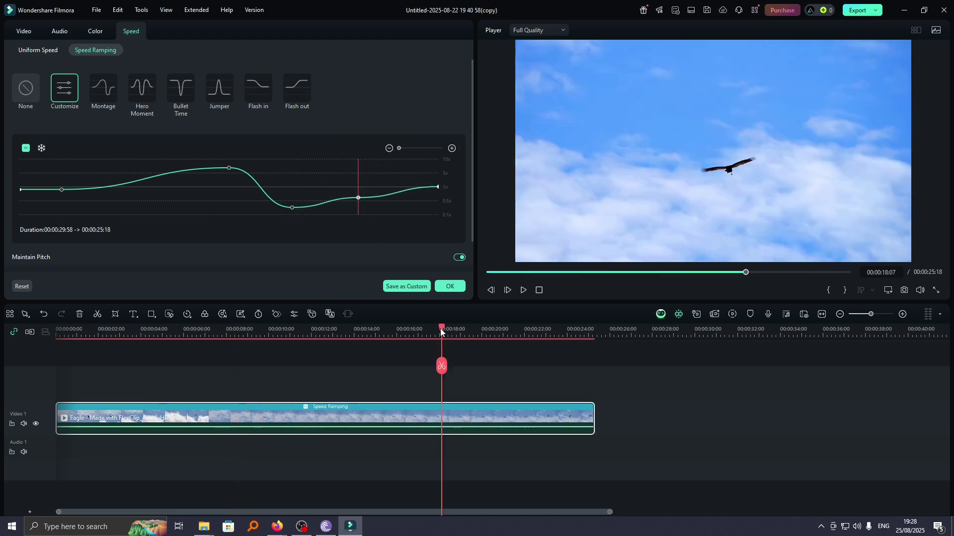
left_click_drag(441, 329, 365, 344)
key("space")
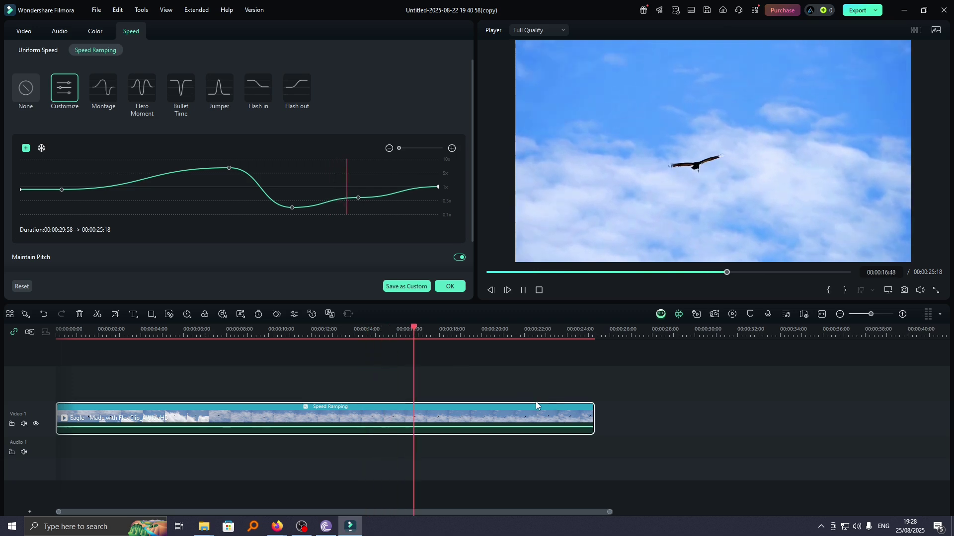
key("space")
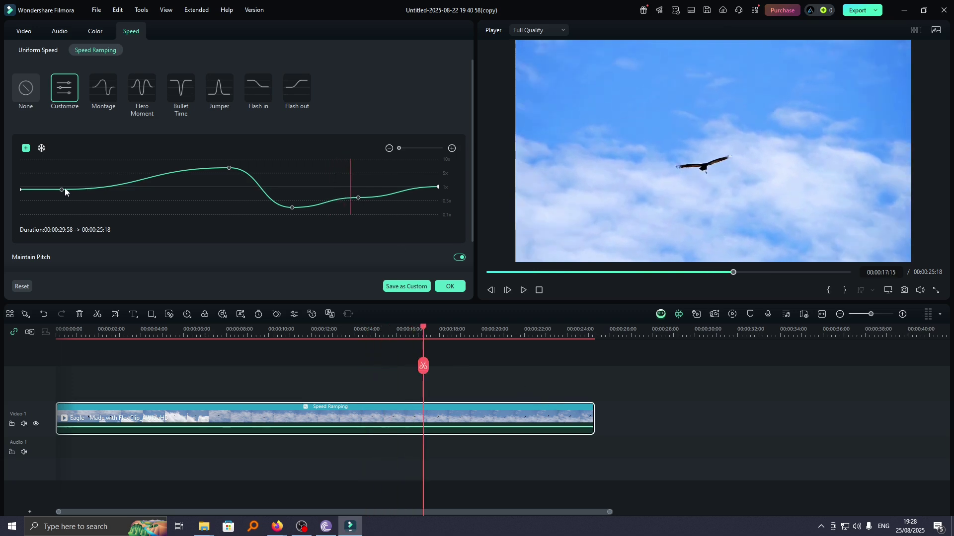
- Raise the curve's first control point above 5x, lower its second to just above 1x, and try the Jumper preset
left_click_drag(62, 190, 65, 171)
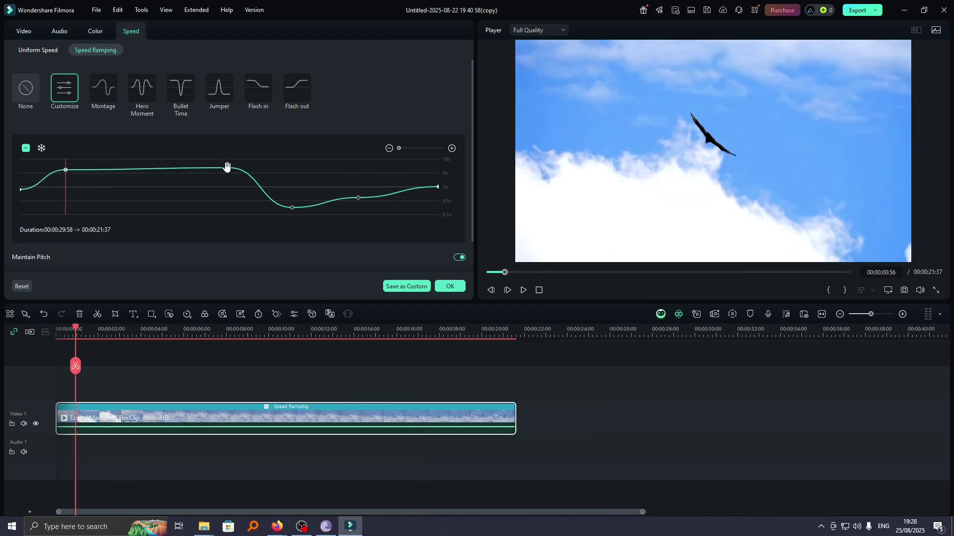
left_click_drag(228, 168, 225, 186)
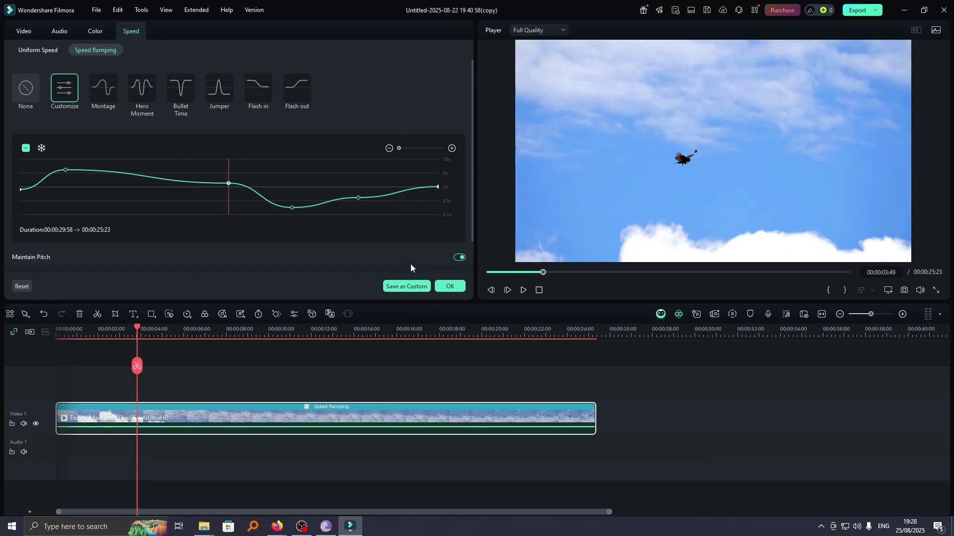
left_click(213, 85)
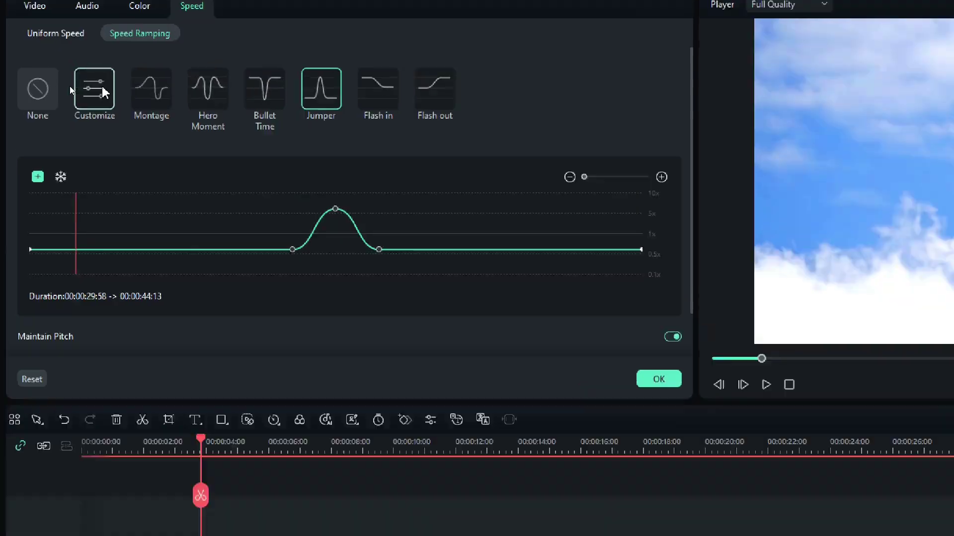
- Apply the Customize speed ramp with its middle control point just above 0.1x and its first point at 10x
left_click(70, 85)
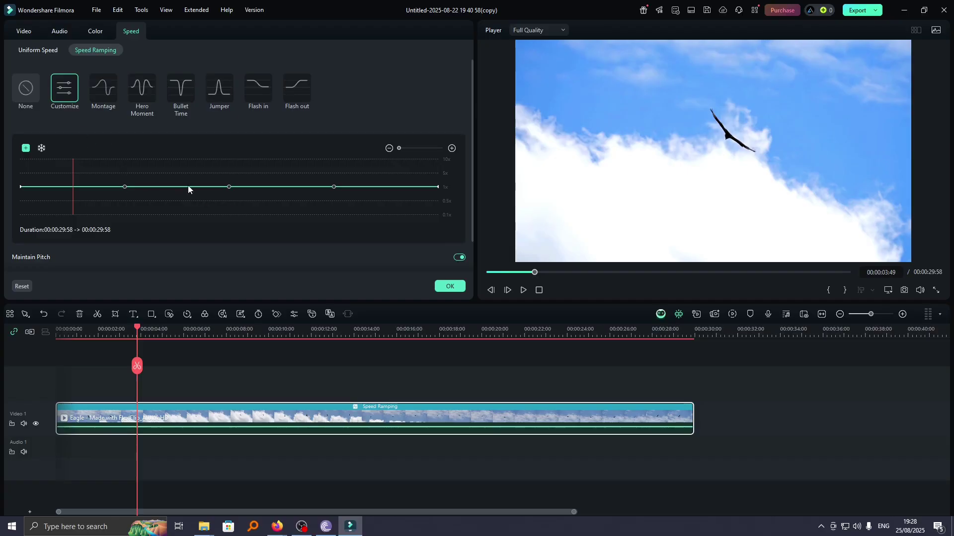
left_click_drag(230, 185, 229, 212)
left_click_drag(125, 187, 123, 160)
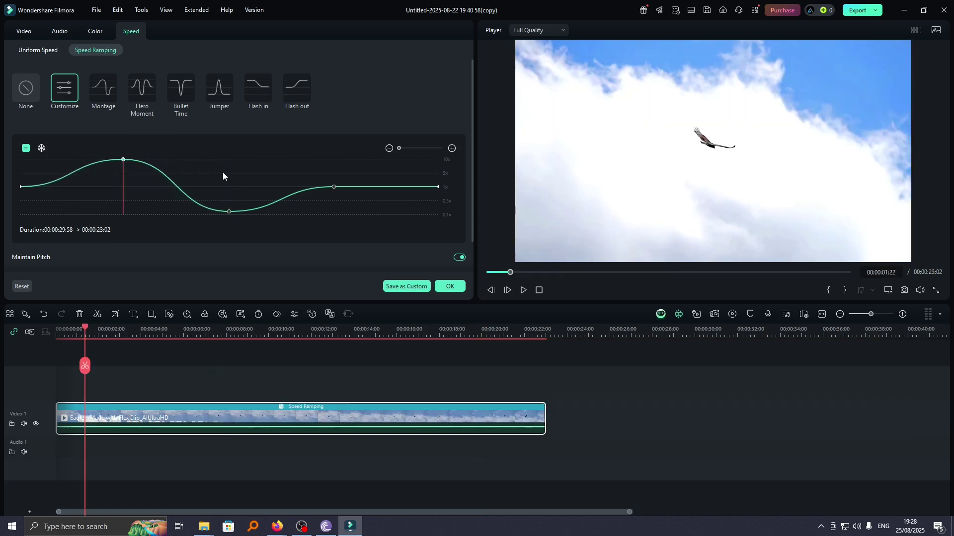
- Play the eagle clip from its start to preview the custom speed ramp, and confirm the speed settings
left_click_drag(84, 327, 49, 336)
key("space")
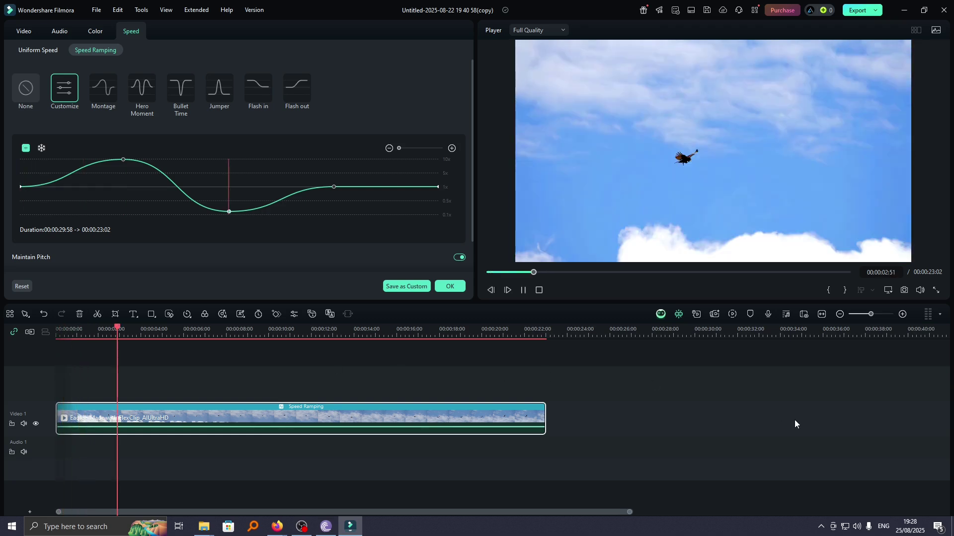
left_click_drag(151, 330, 55, 352)
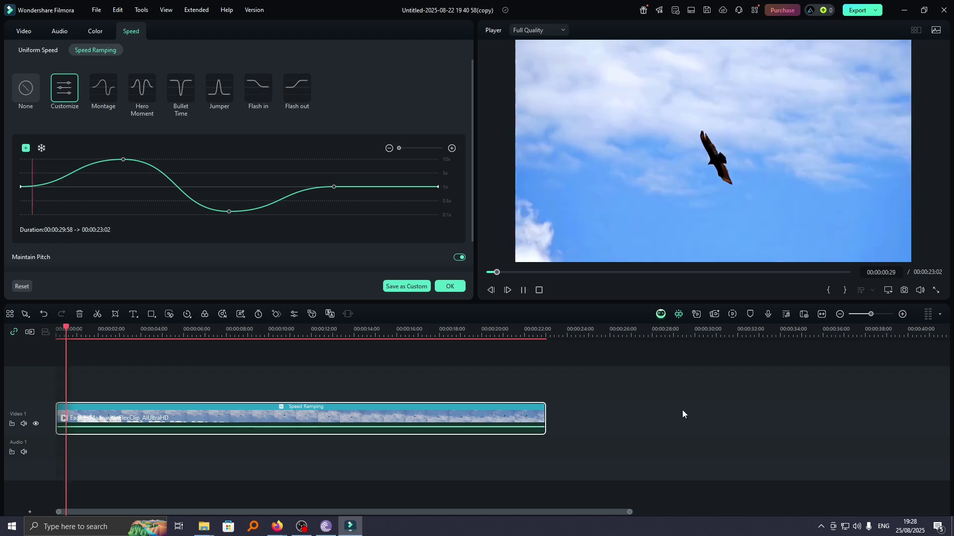
key("space")
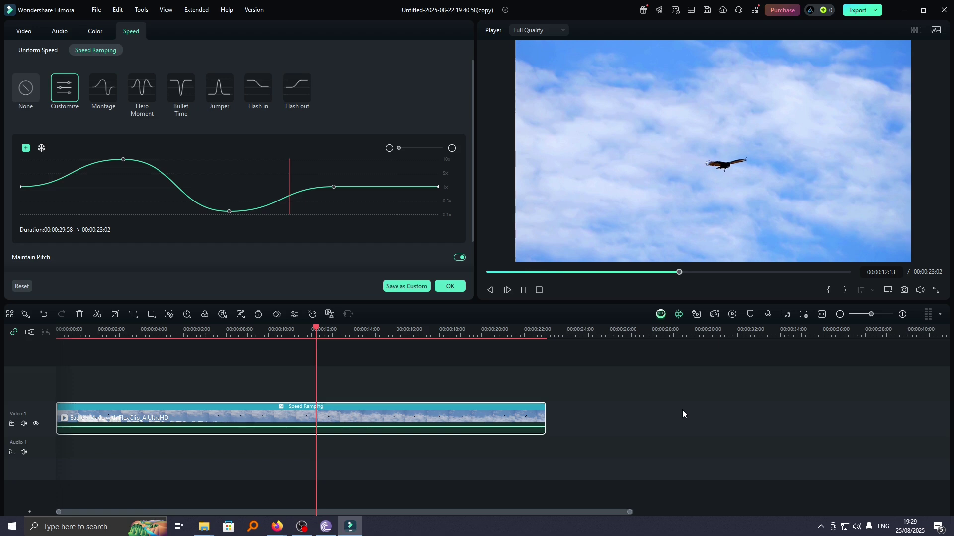
left_click(451, 332)
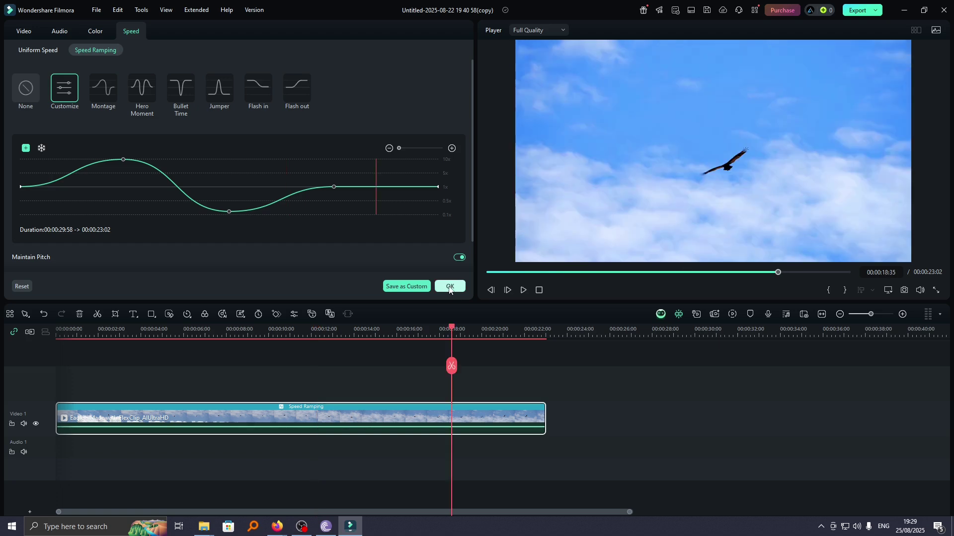
left_click(450, 287)
left_click(449, 286)
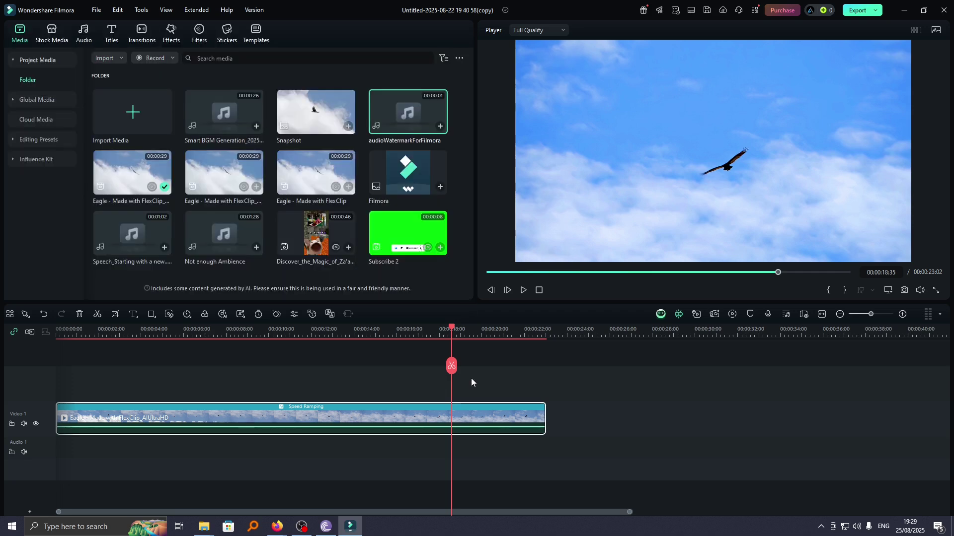